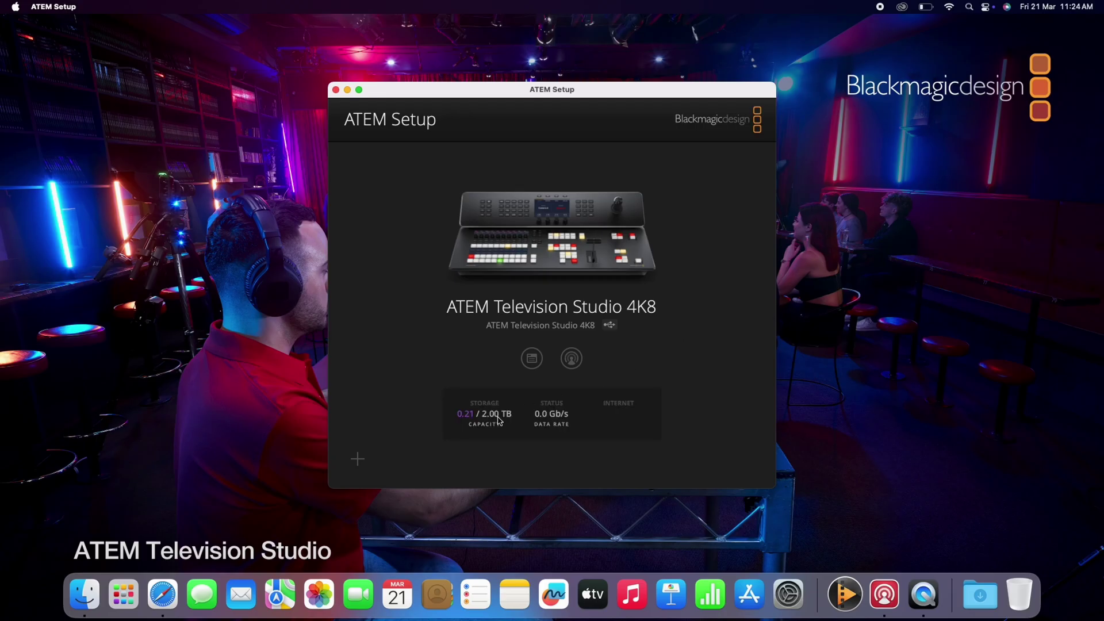
Open the ATEM Television Studio 4K8 setup page, continuing past the Software Update prompt.
{"action": "left_click", "coordinate": [531, 359]}
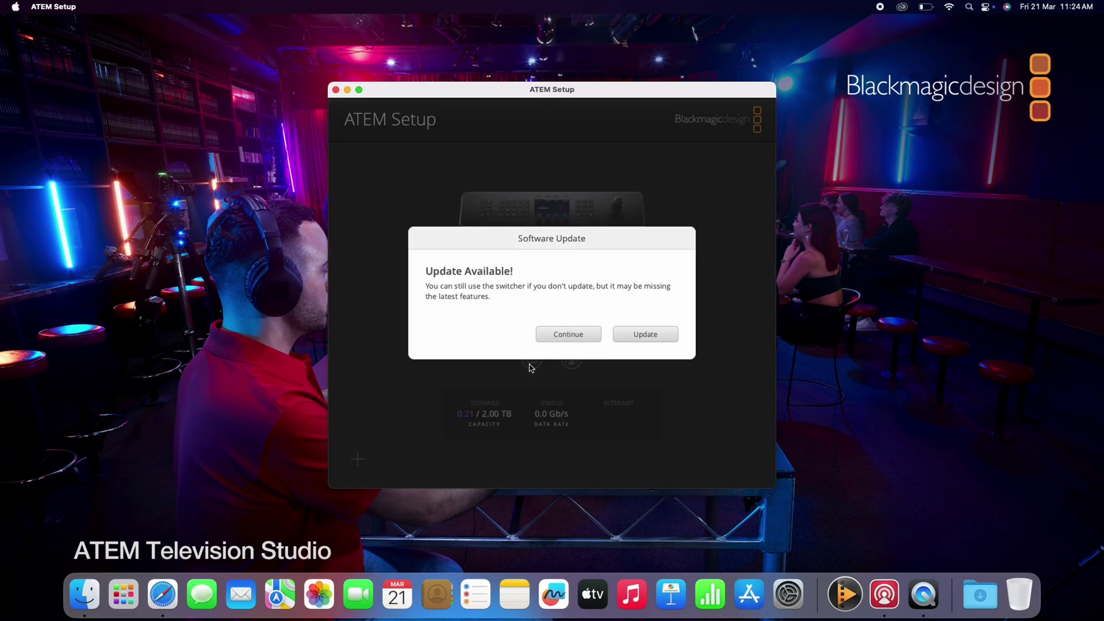
{"action": "left_click", "coordinate": [572, 336]}
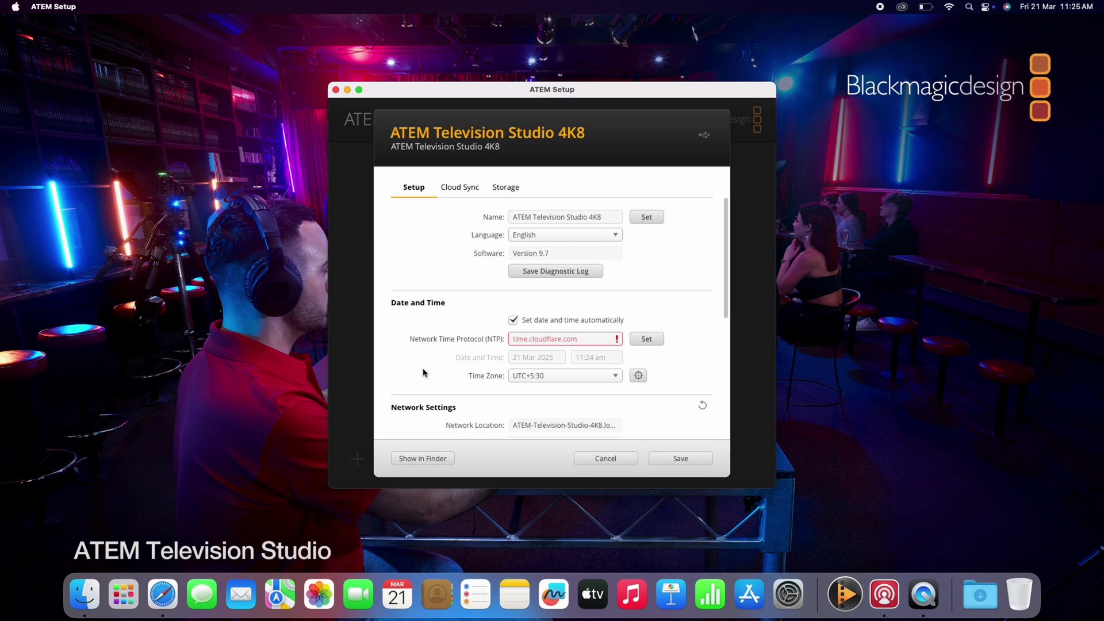
Show the switcher's Internal storage in Finder and Quick Look the Test 28.mp4 clip.
{"action": "left_click", "coordinate": [425, 462]}
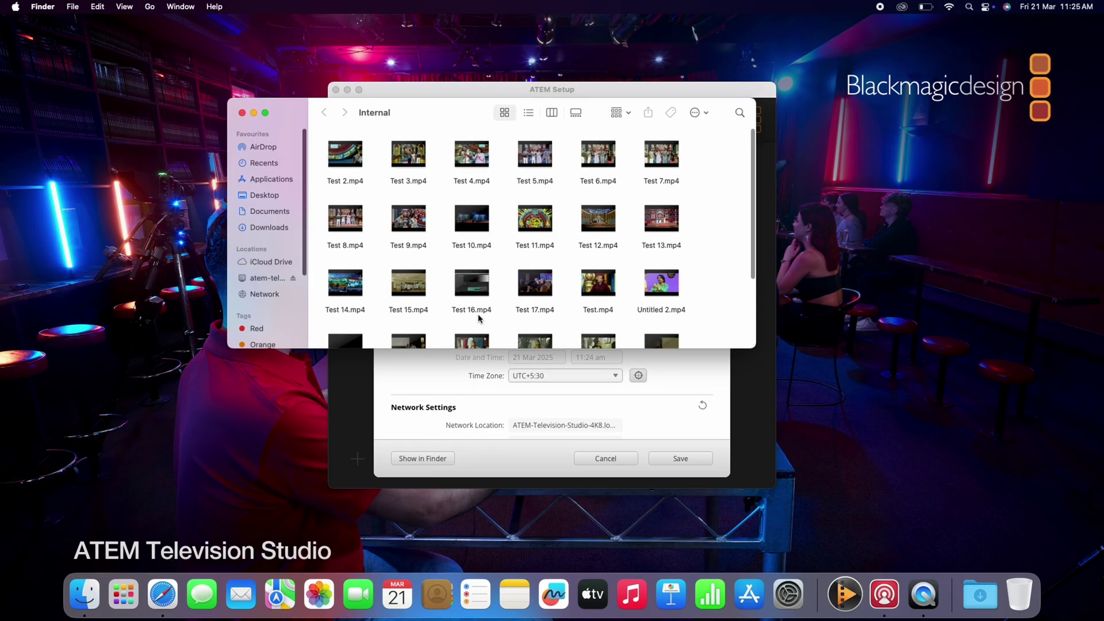
{"action": "scroll", "coordinate": [621, 177], "scroll_direction": "down", "scroll_amount": 5}
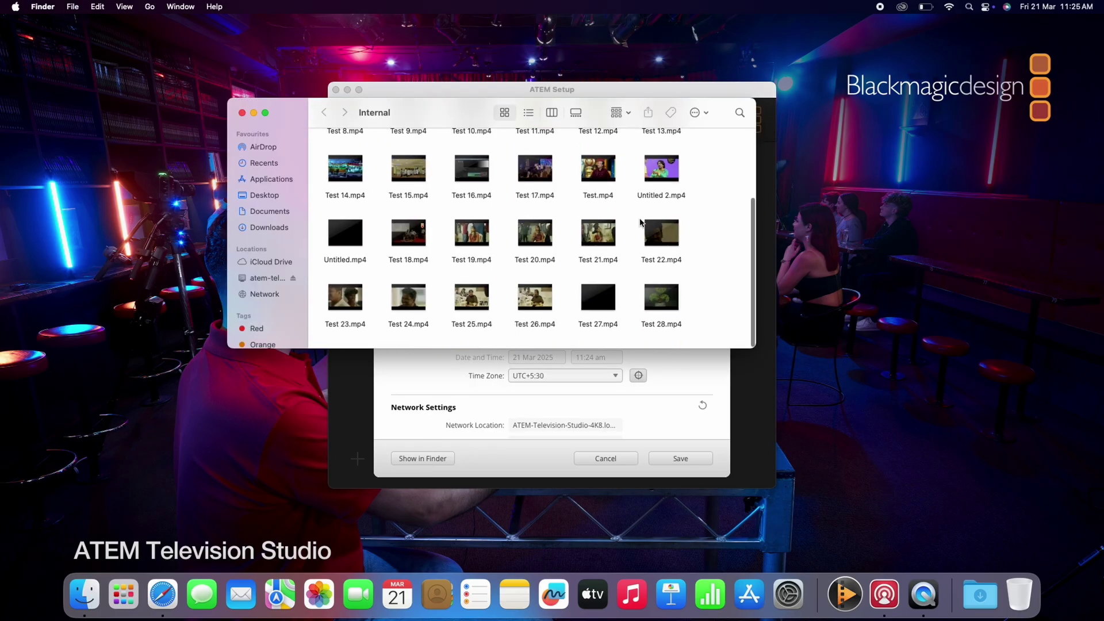
{"action": "left_click", "coordinate": [651, 297]}
{"action": "key", "text": "space"}
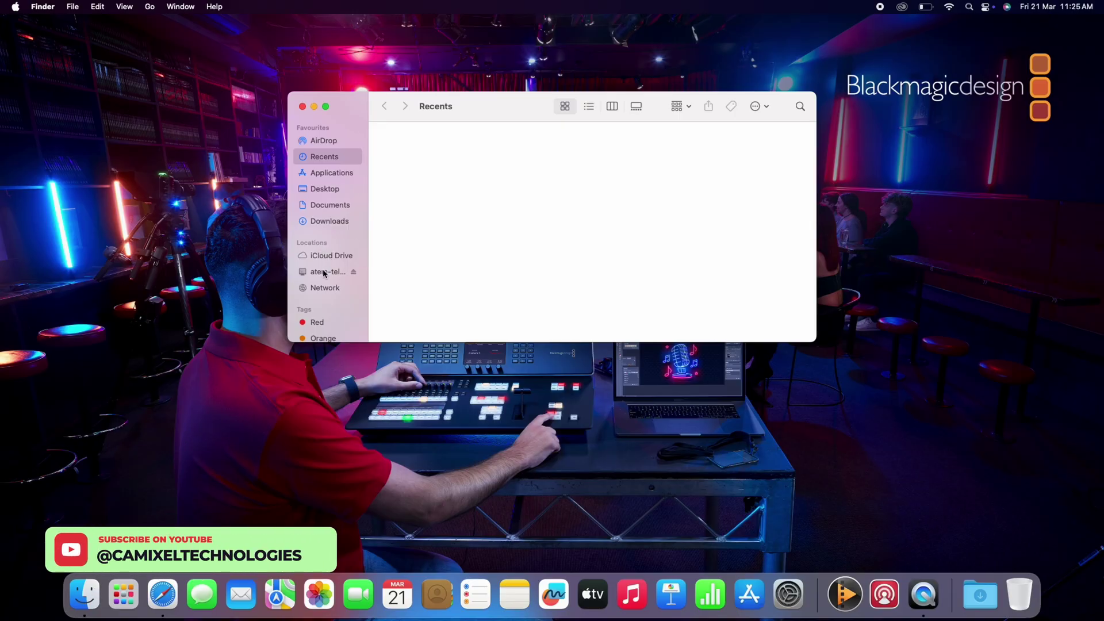
Connect to the atem-television-studio share in Finder and open its Internal folder.
{"action": "left_click", "coordinate": [325, 273]}
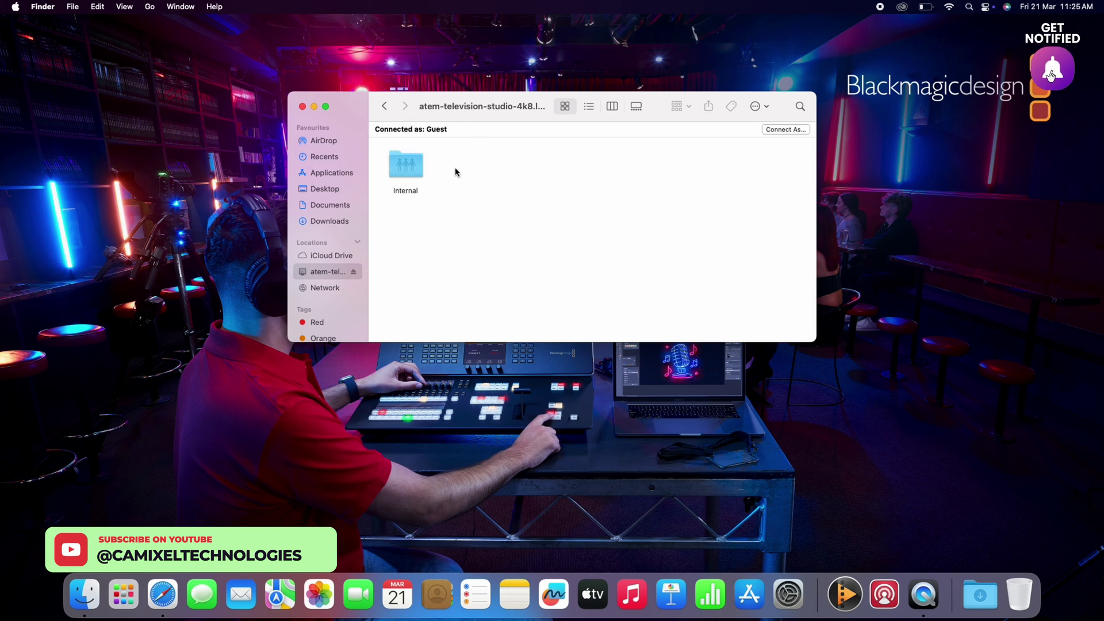
{"action": "double_click", "coordinate": [413, 172]}
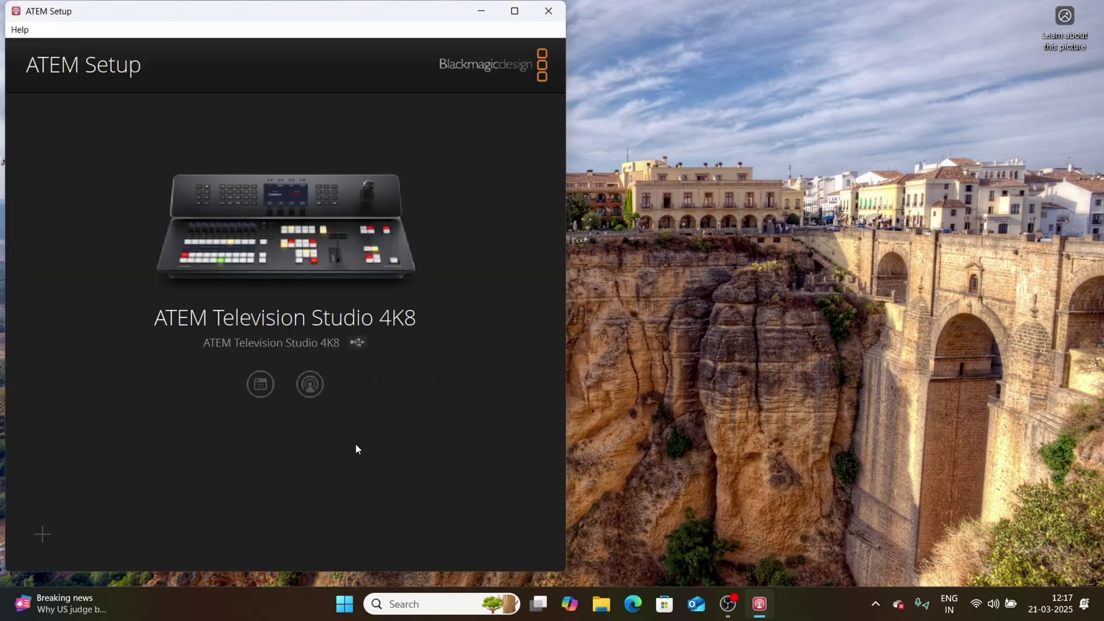
Centre the ATEM Setup window on Windows and open the switcher's settings.
{"action": "left_click_drag", "start_coordinate": [399, 19], "coordinate": [621, 22]}
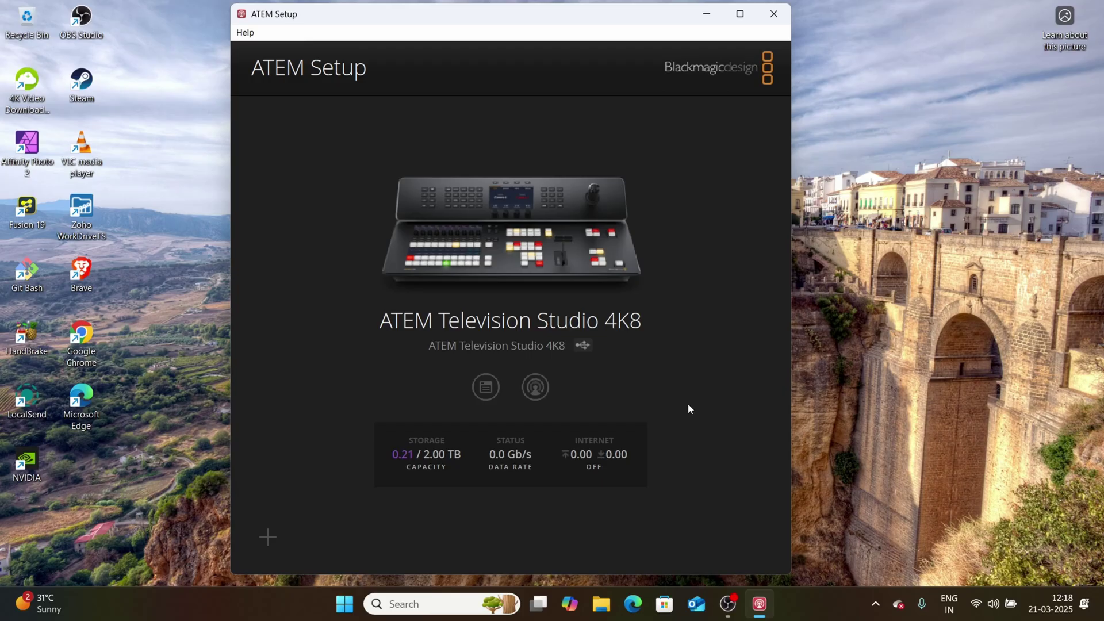
{"action": "left_click", "coordinate": [484, 389]}
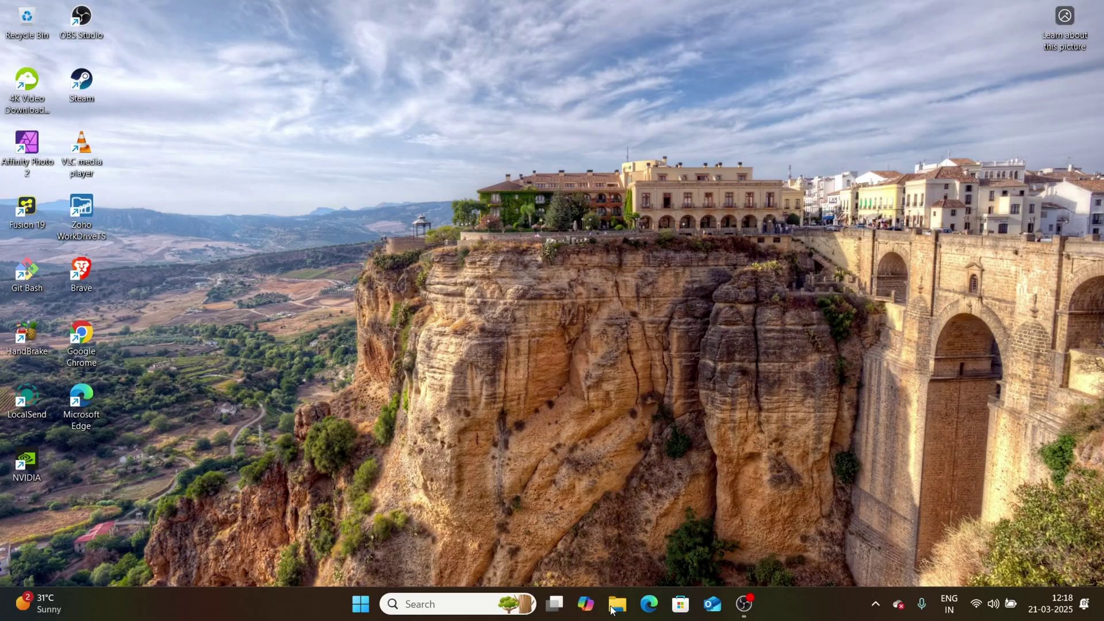
Browse File Explorer to ATEM-Television-Studio-4K8 under Network and open its Internal folder.
{"action": "left_click", "coordinate": [614, 606]}
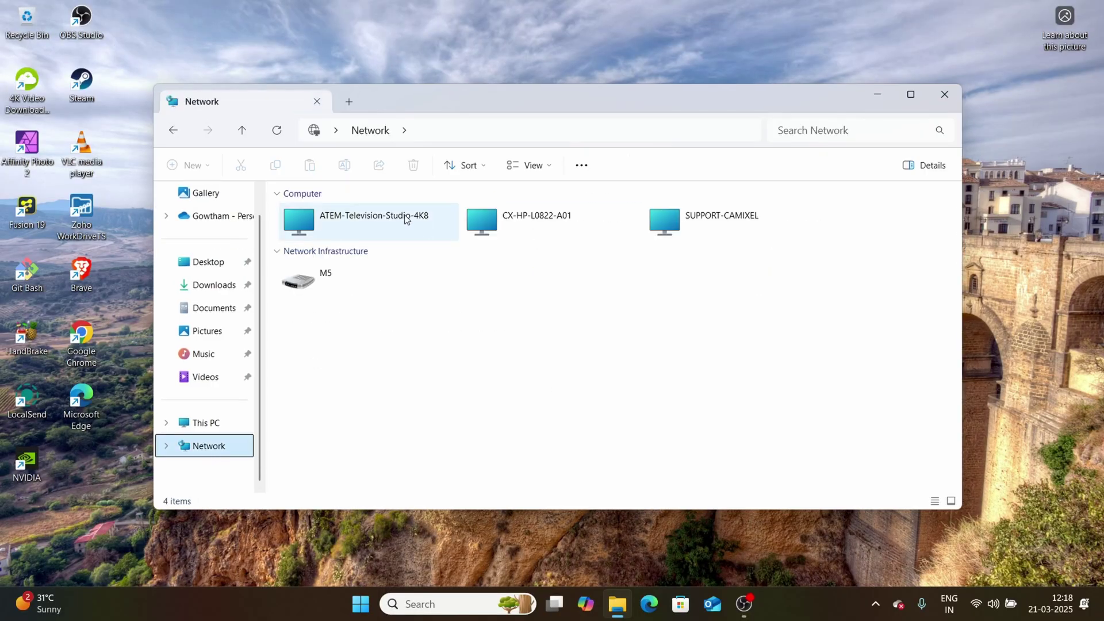
{"action": "double_click", "coordinate": [405, 219]}
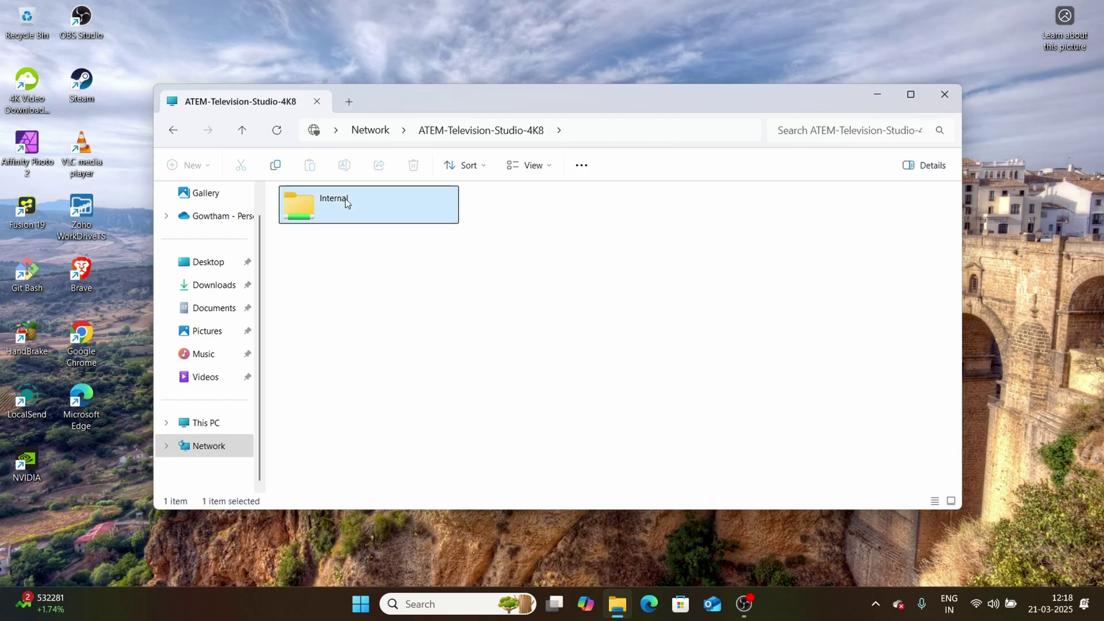
{"action": "double_click", "coordinate": [345, 199]}
{"action": "scroll", "coordinate": [396, 318], "scroll_direction": "down", "scroll_amount": 5}
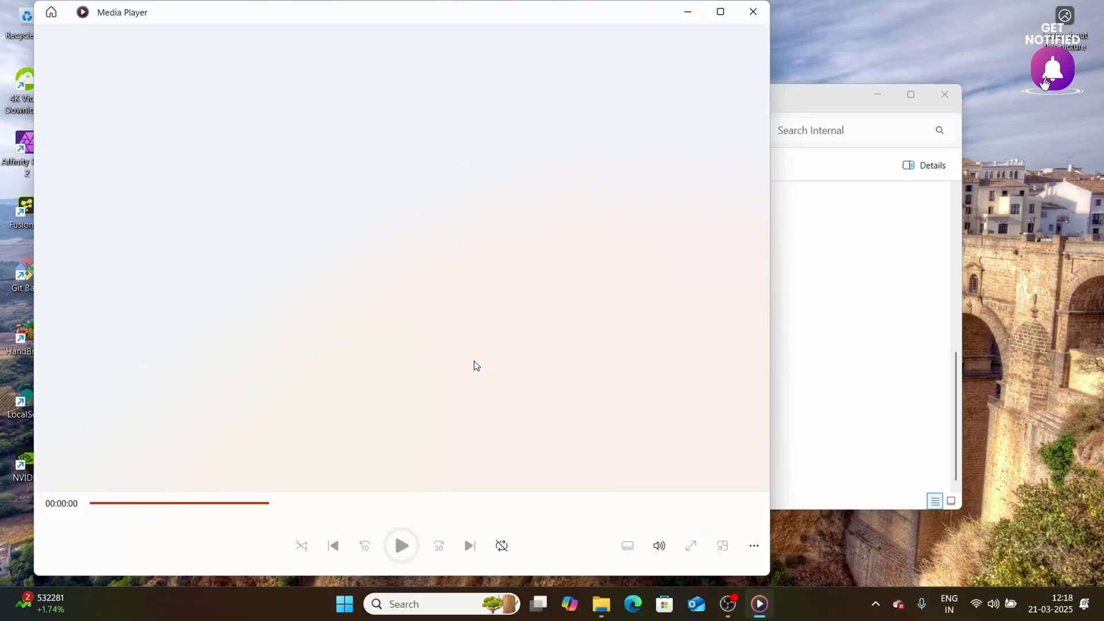
Switch the Test 28 clip playing in Media Player to full screen.
{"action": "double_click", "coordinate": [487, 365]}
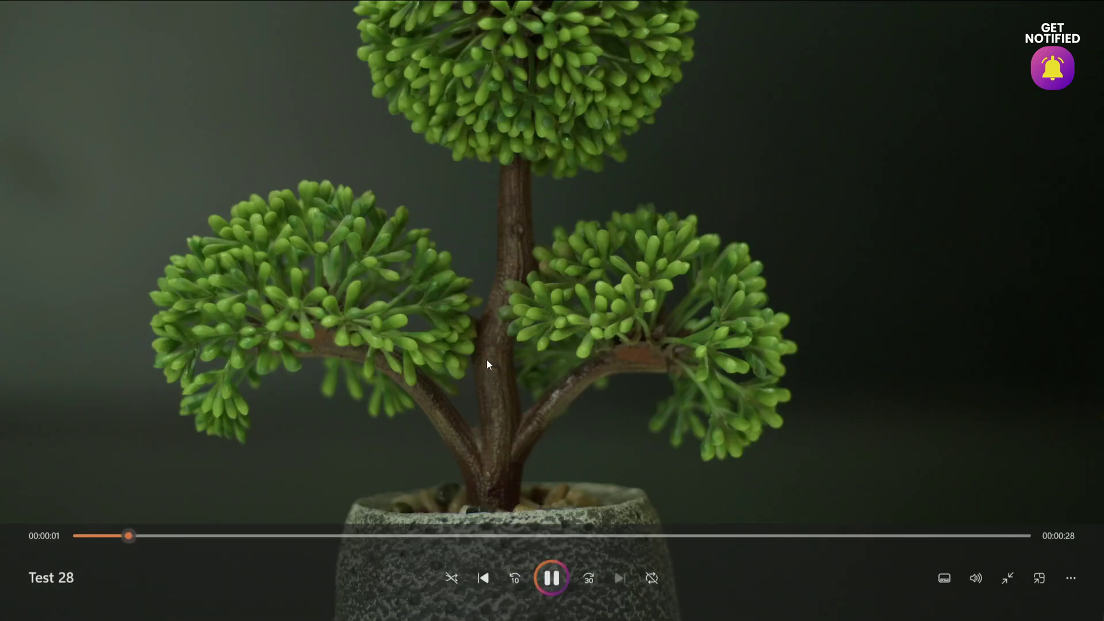